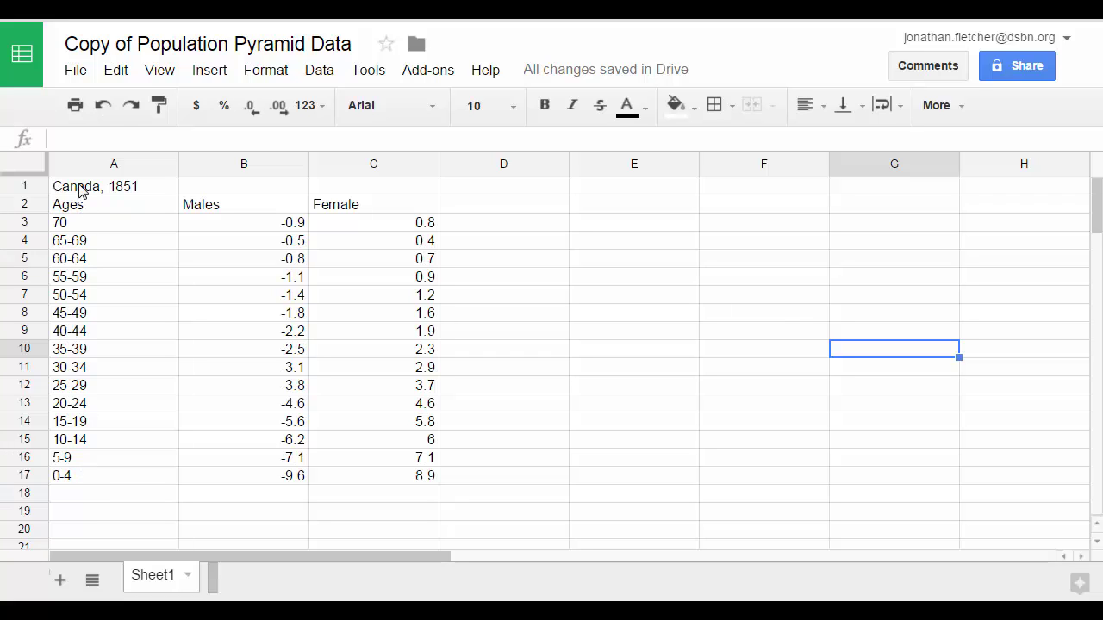
# Step: Format the age labels in column A as plain text
pyautogui.moveTo(79, 190); pyautogui.dragTo(123, 490)
pyautogui.hotkey('alt', 'o')
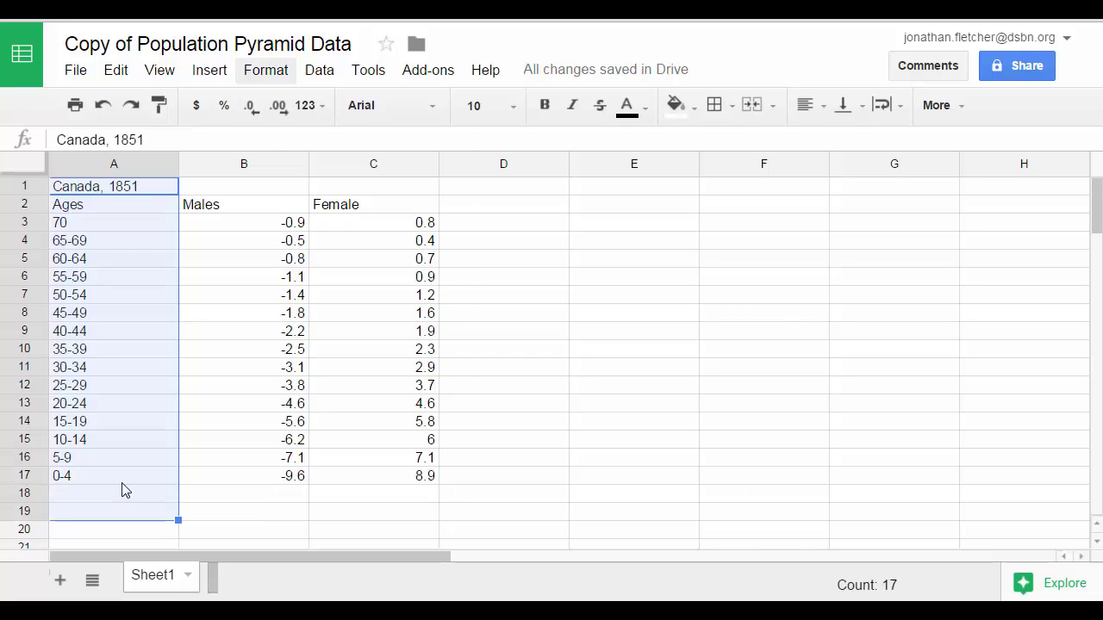
pyautogui.press('Up')
pyautogui.press('Up')
pyautogui.press('Up')
pyautogui.press('Up')
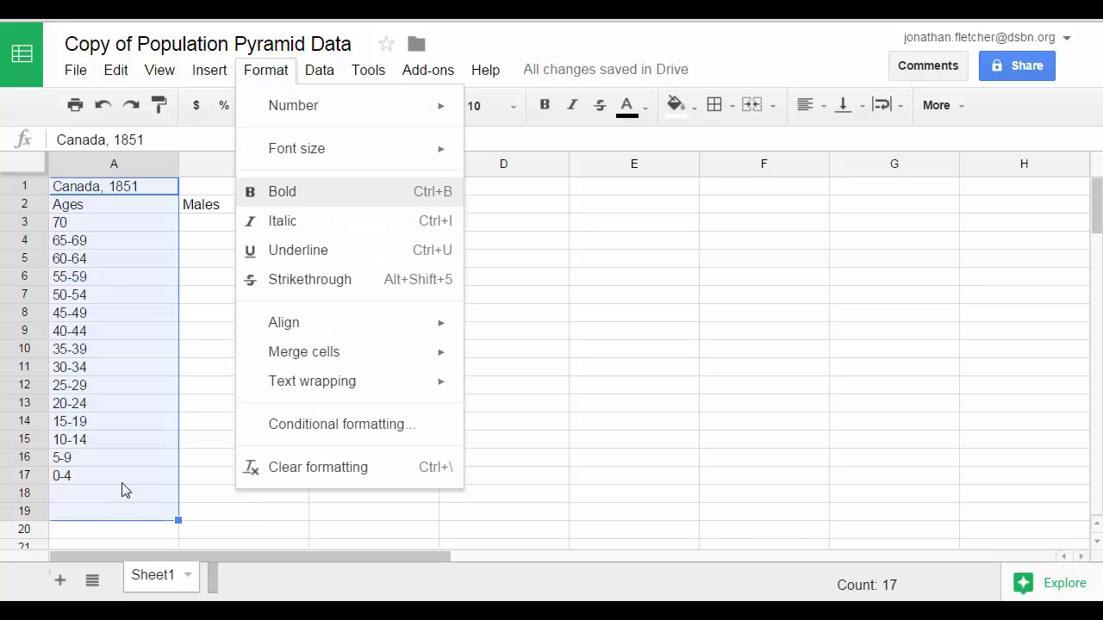
pyautogui.press('Right')
pyautogui.press('Down')
pyautogui.press('Down')
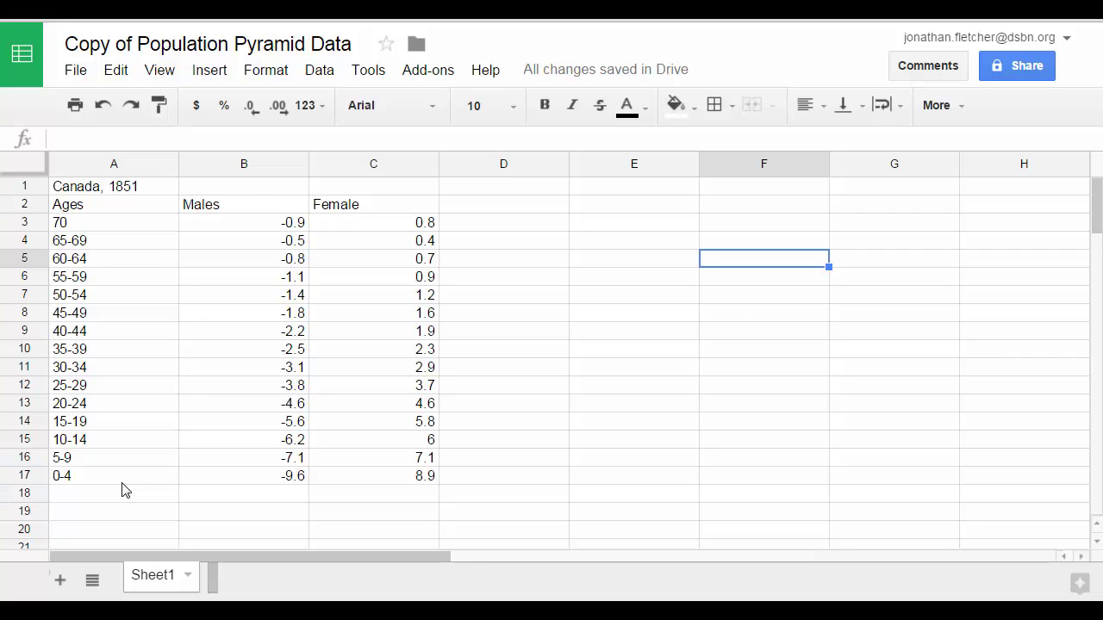
# Step: Insert a chart from the Ages, Males and Female data in A2:C17 and list the chart types
pyautogui.moveTo(113, 205)
pyautogui.mouseDown()
pyautogui.moveTo(244, 259)
pyautogui.moveTo(373, 385)
pyautogui.moveTo(373, 475)
pyautogui.mouseUp()
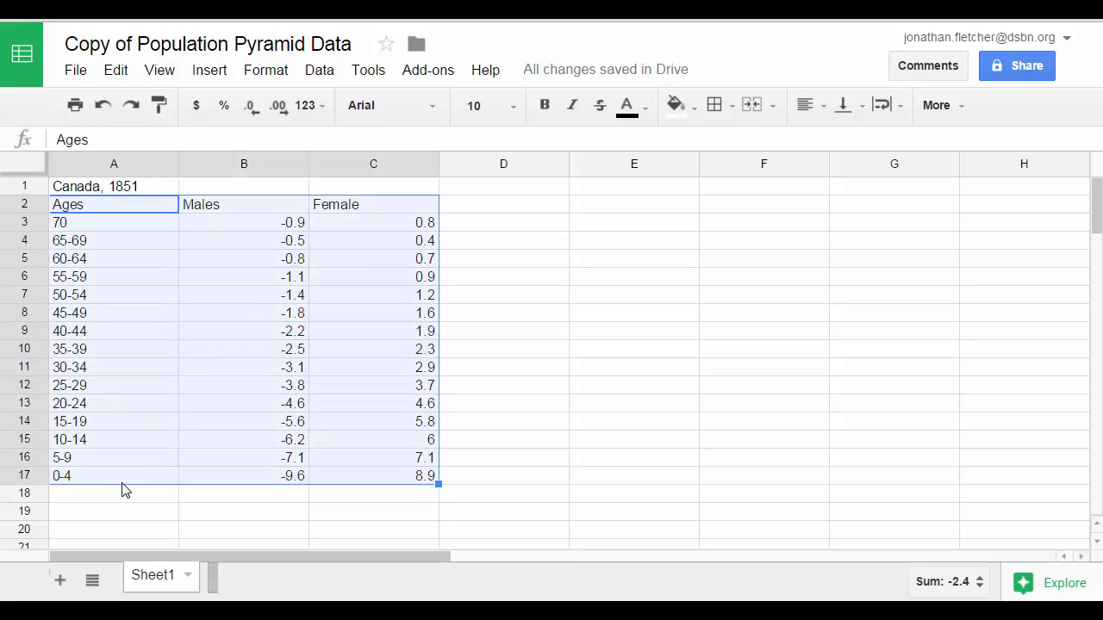
pyautogui.click(210, 70)
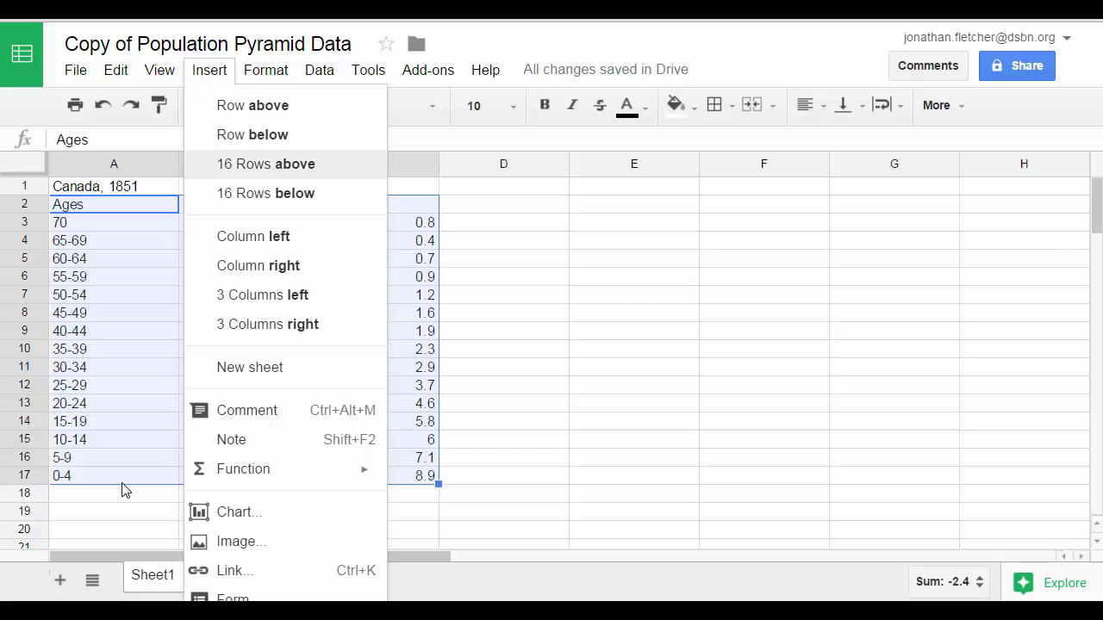
pyautogui.click(239, 512)
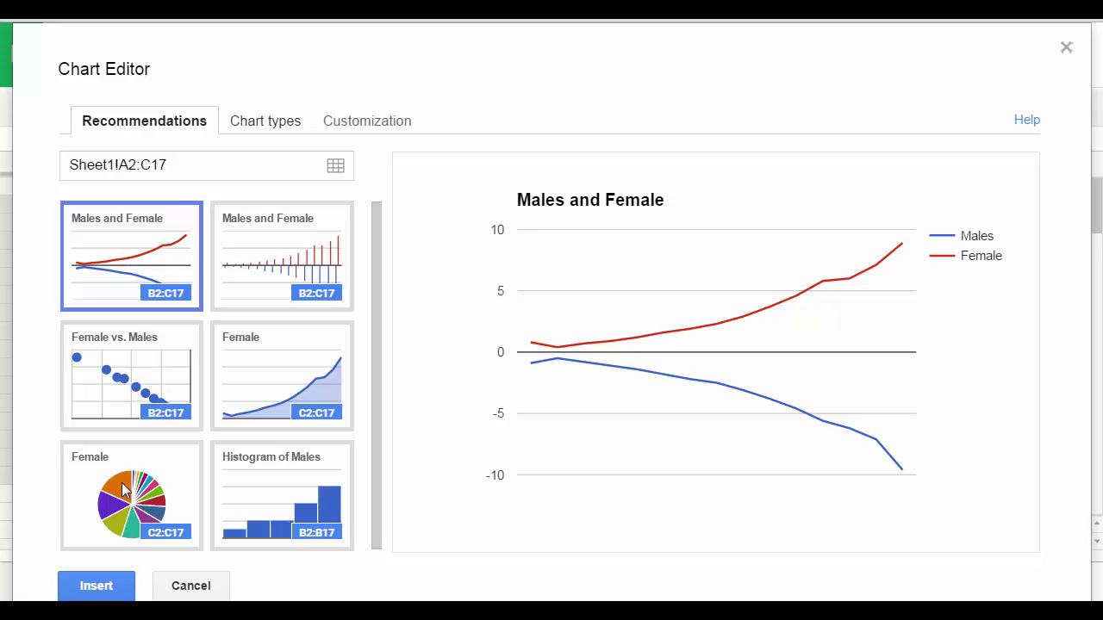
pyautogui.click(265, 120)
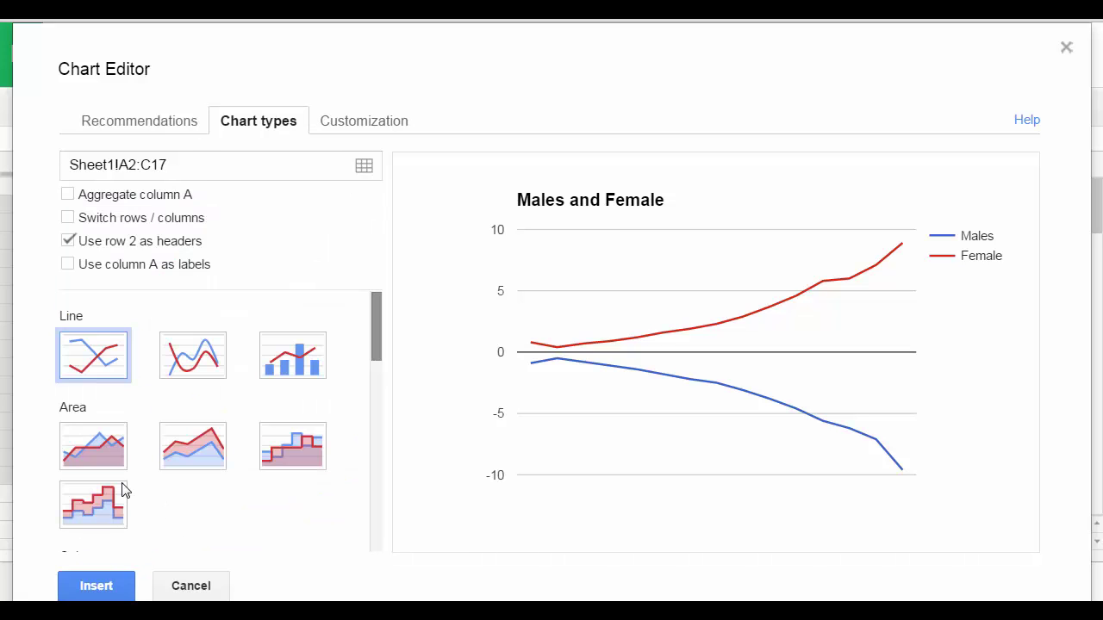
# Step: Change the chart type to Stacked bar so the data forms a population pyramid
pyautogui.scroll(-5, 122, 489)
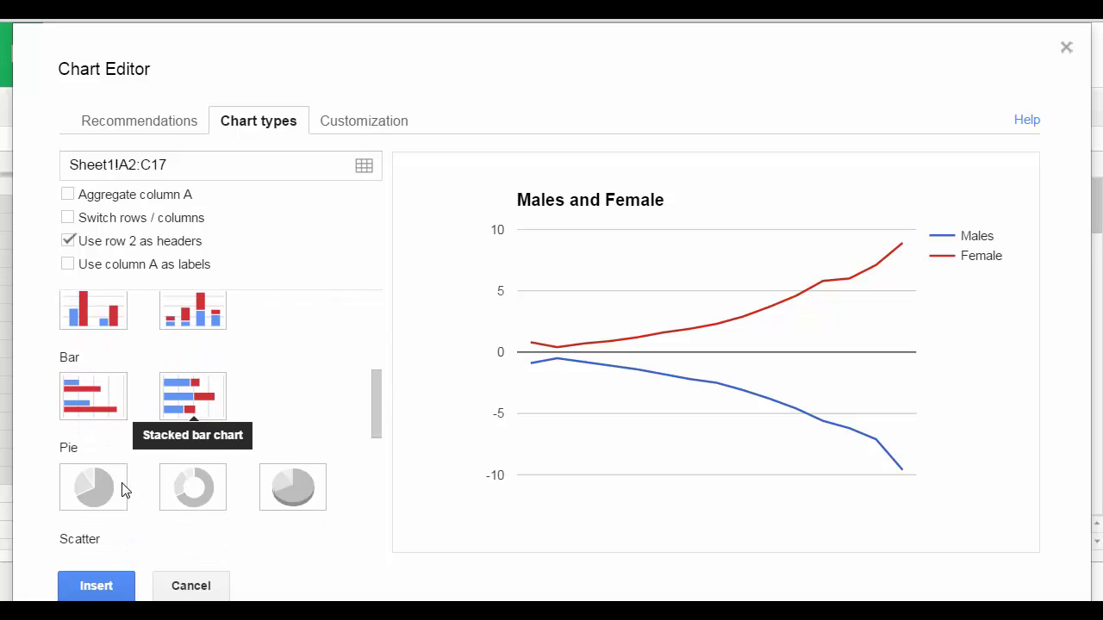
pyautogui.click(193, 396)
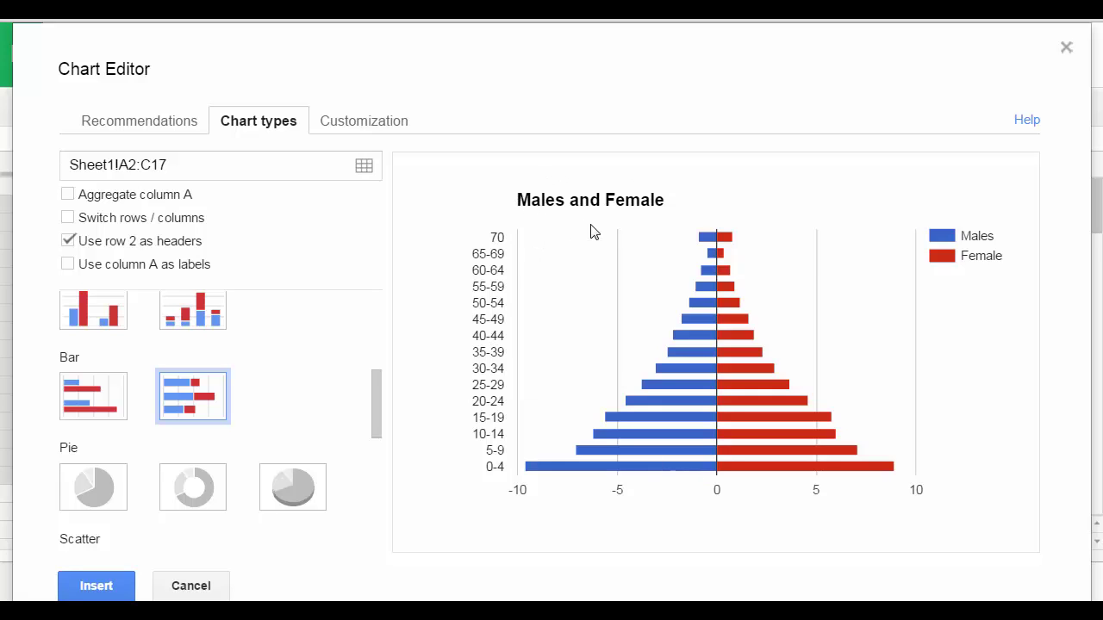
pyautogui.click(365, 127)
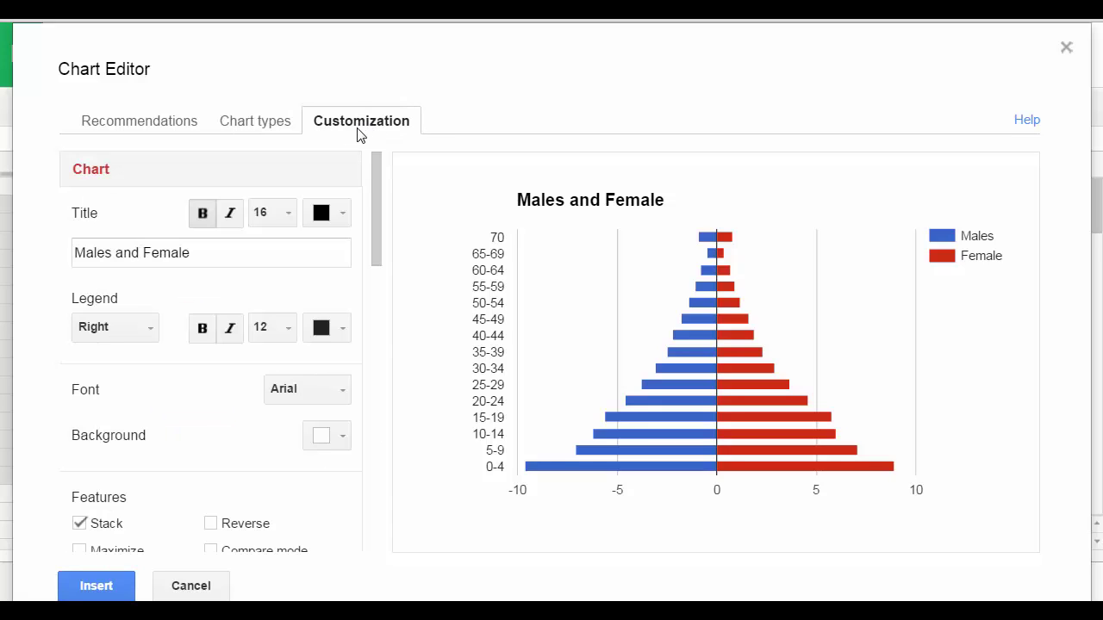
# Step: Replace the chart title 'Males and Female' with 'Canada 1851 Population Pyramid'
pyautogui.click(229, 250)
pyautogui.moveTo(228, 250); pyautogui.dragTo(3, 261)
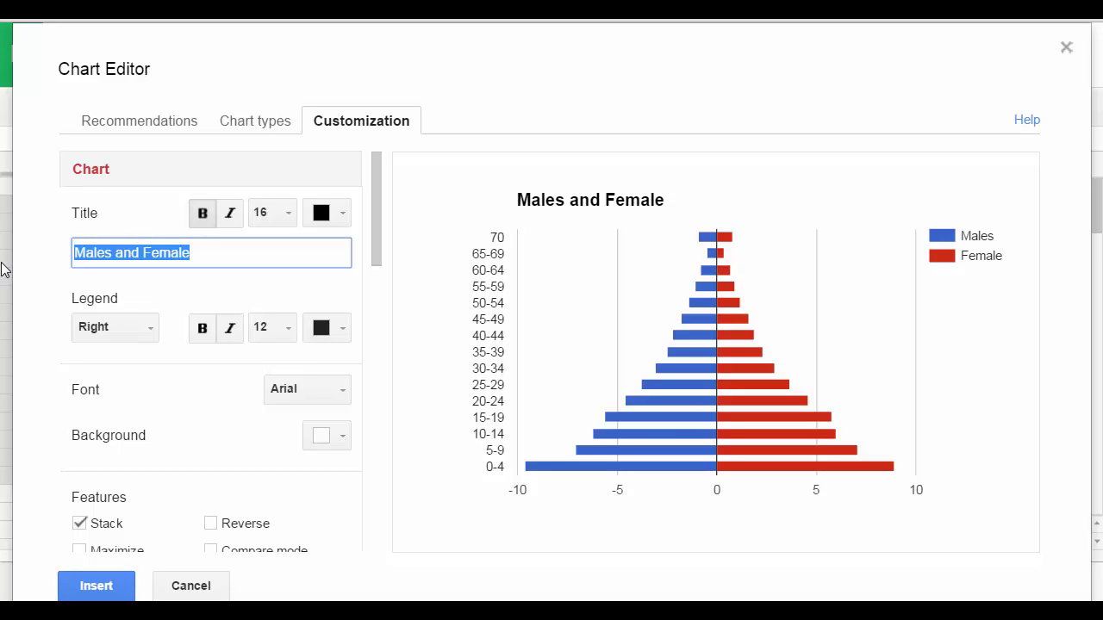
pyautogui.write('Canada')
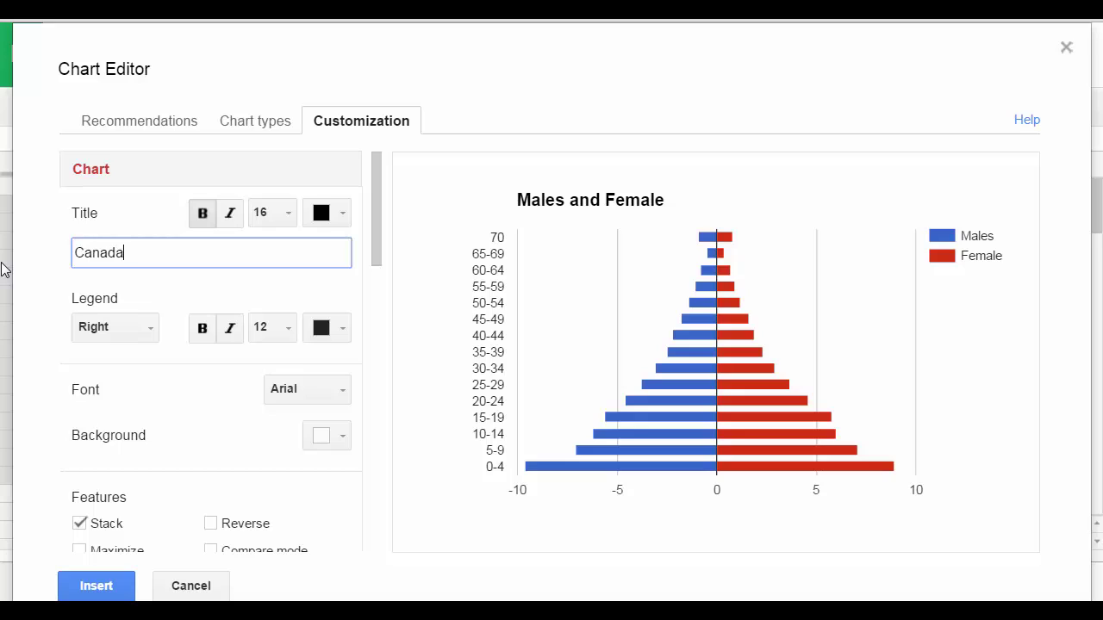
pyautogui.write(' 1851 Population Pyram')
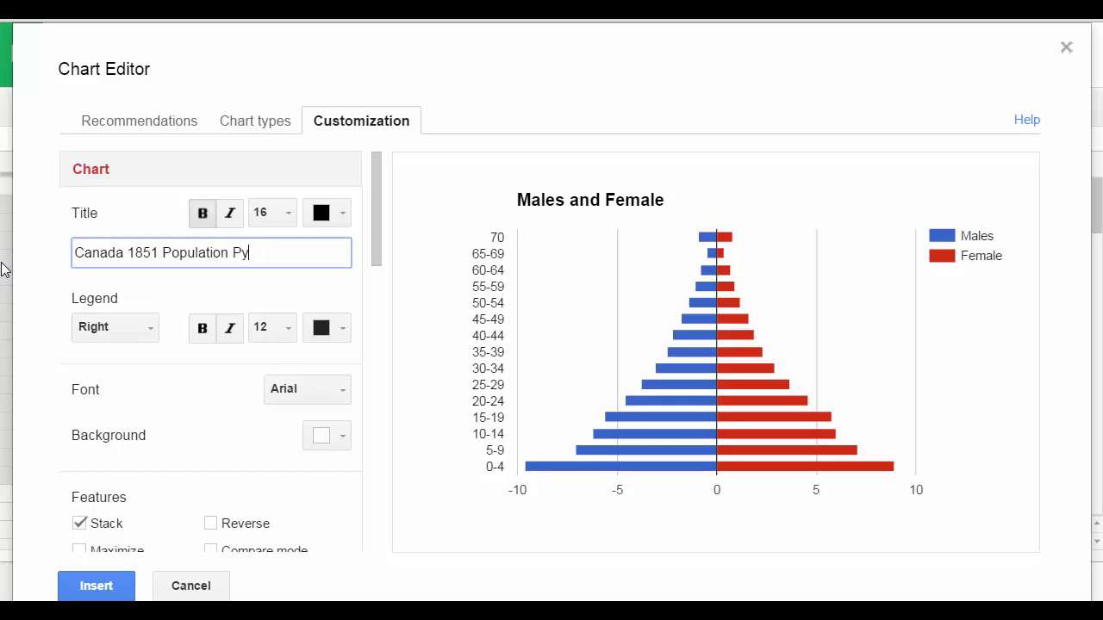
pyautogui.press('BackSpace')
pyautogui.press('BackSpace')
pyautogui.write('amid')
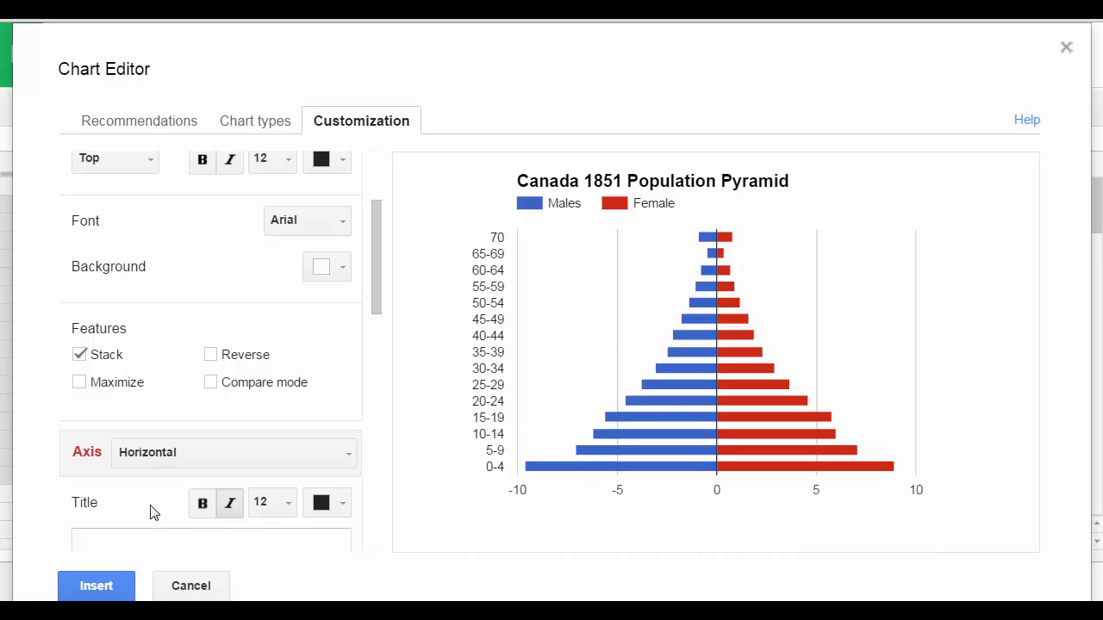
# Step: Title the horizontal axis in italics: '% of Population' plus the author's name and October 2, 2015
pyautogui.click(121, 547)
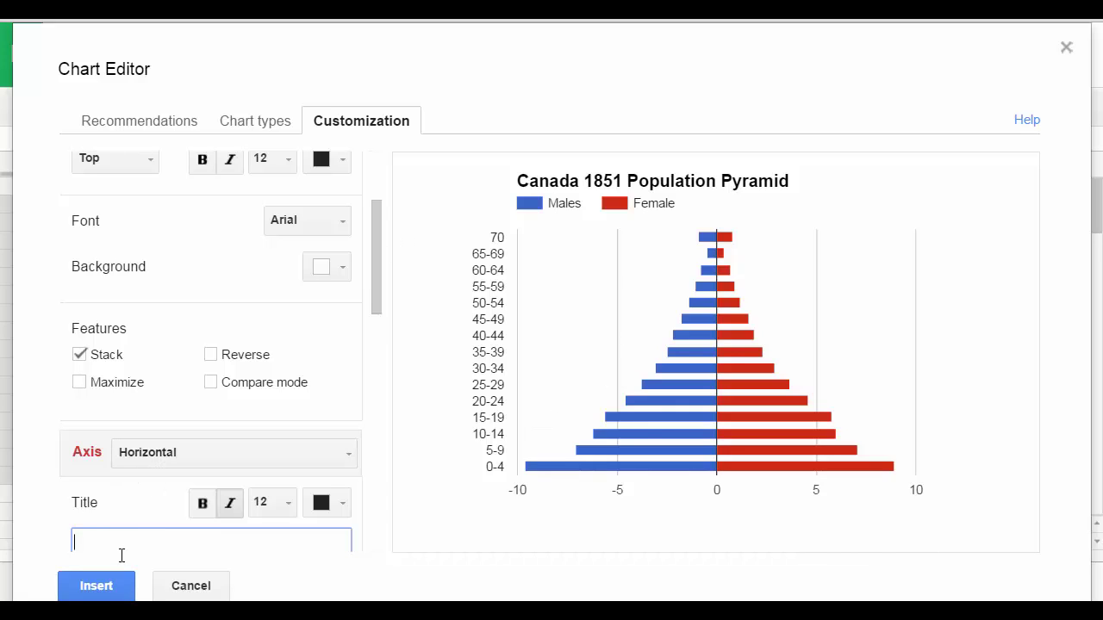
pyautogui.write('% of Population')
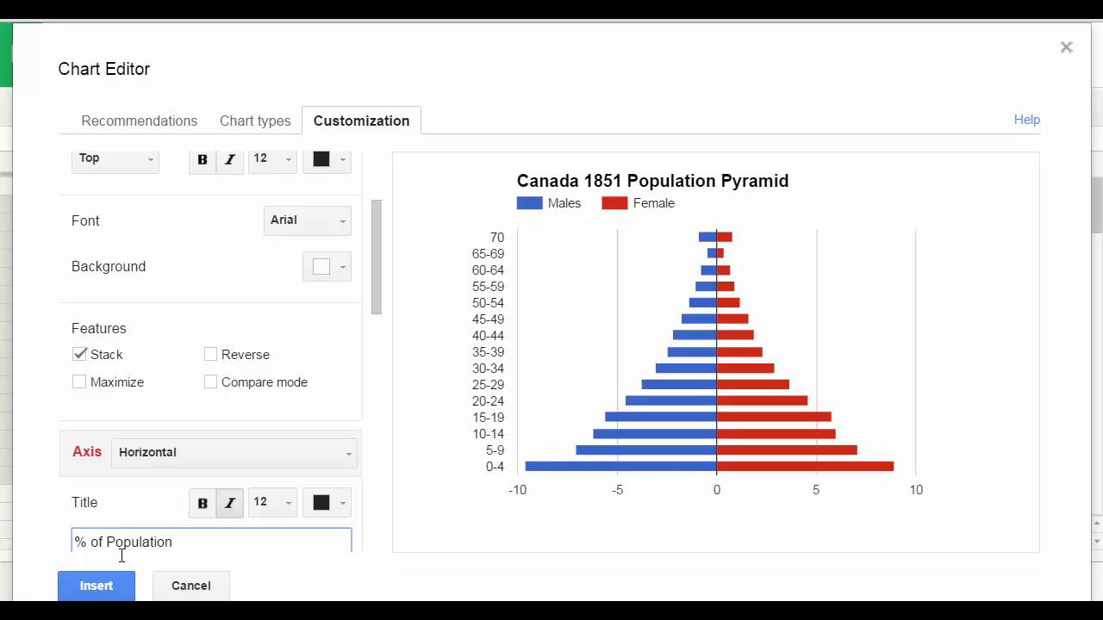
pyautogui.write('by Jonathan Fletcher')
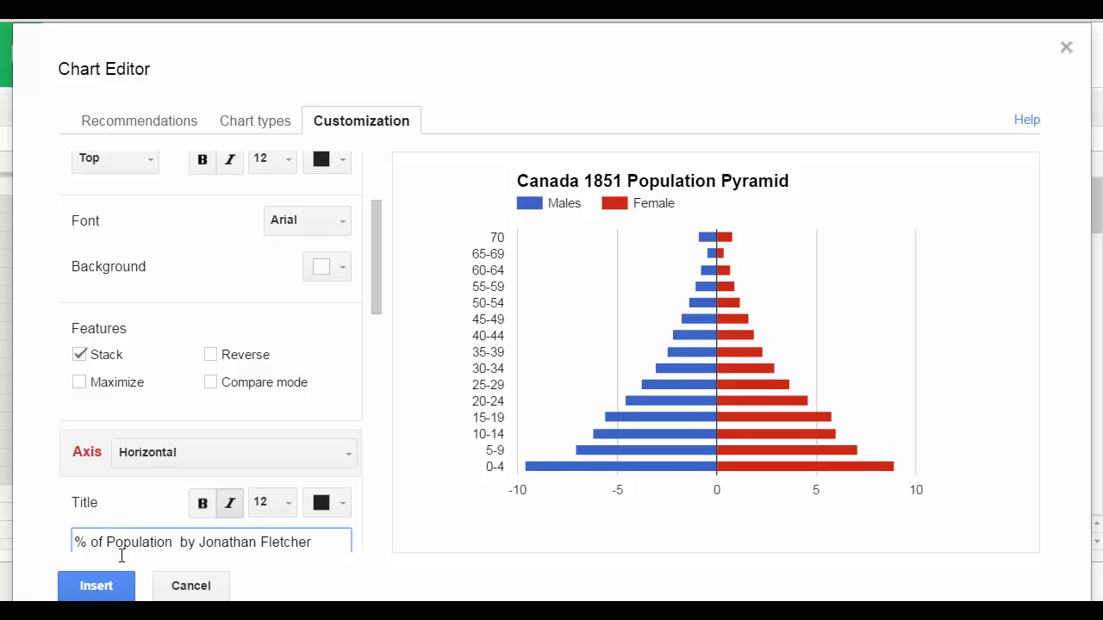
pyautogui.write(',')
pyautogui.write('October 2, 2015')
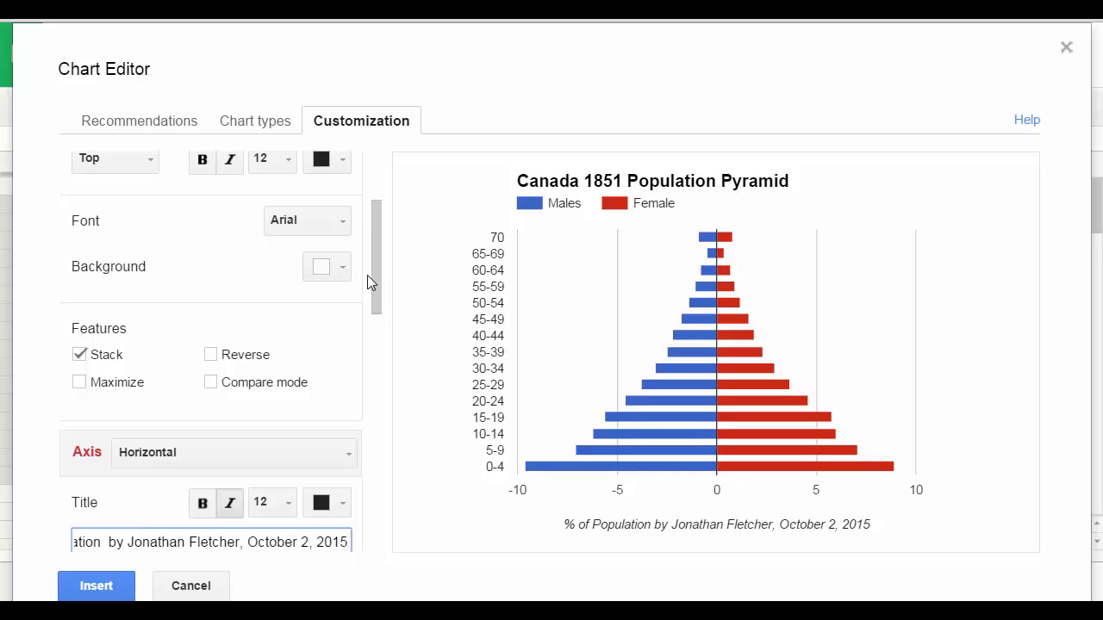
pyautogui.moveTo(372, 271); pyautogui.dragTo(373, 290)
pyautogui.scroll(-3, 373, 326)
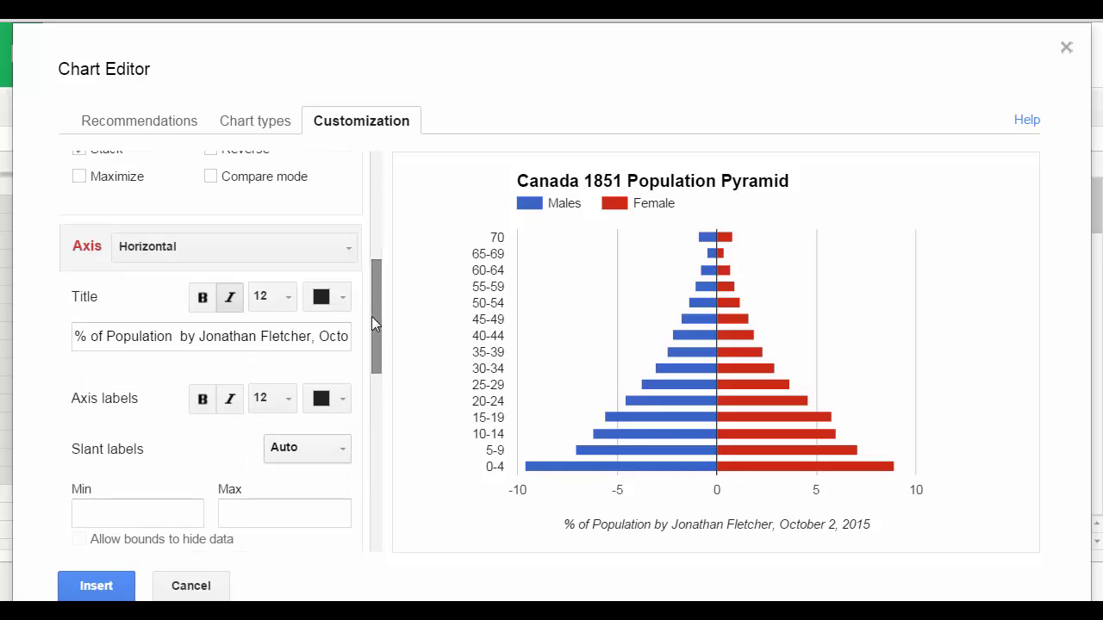
pyautogui.scroll(-1, 372, 310)
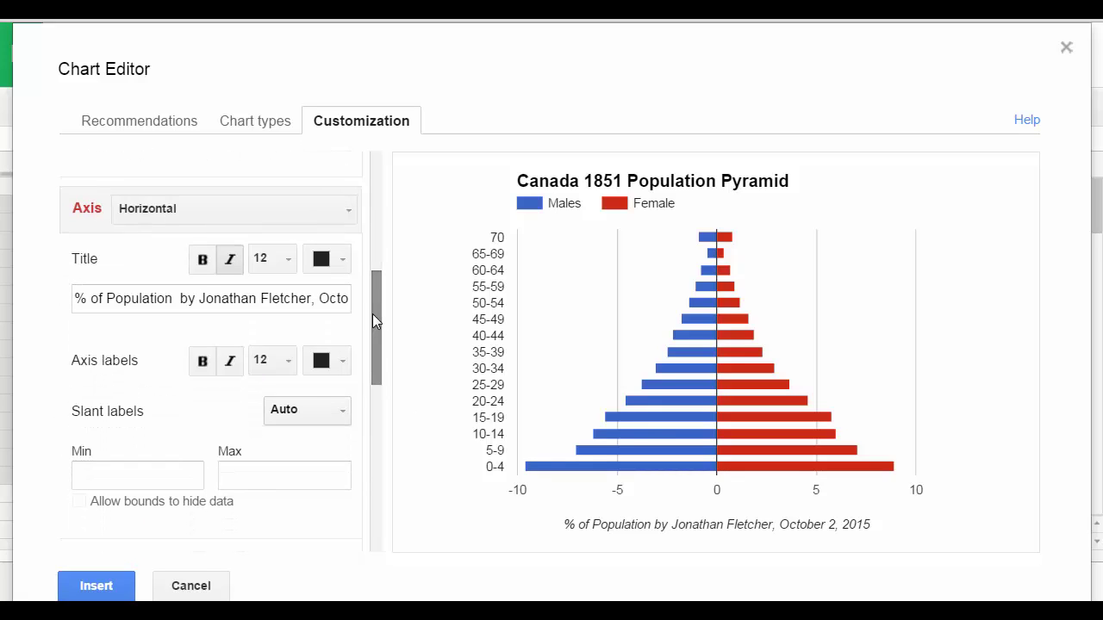
pyautogui.moveTo(374, 319); pyautogui.dragTo(375, 290)
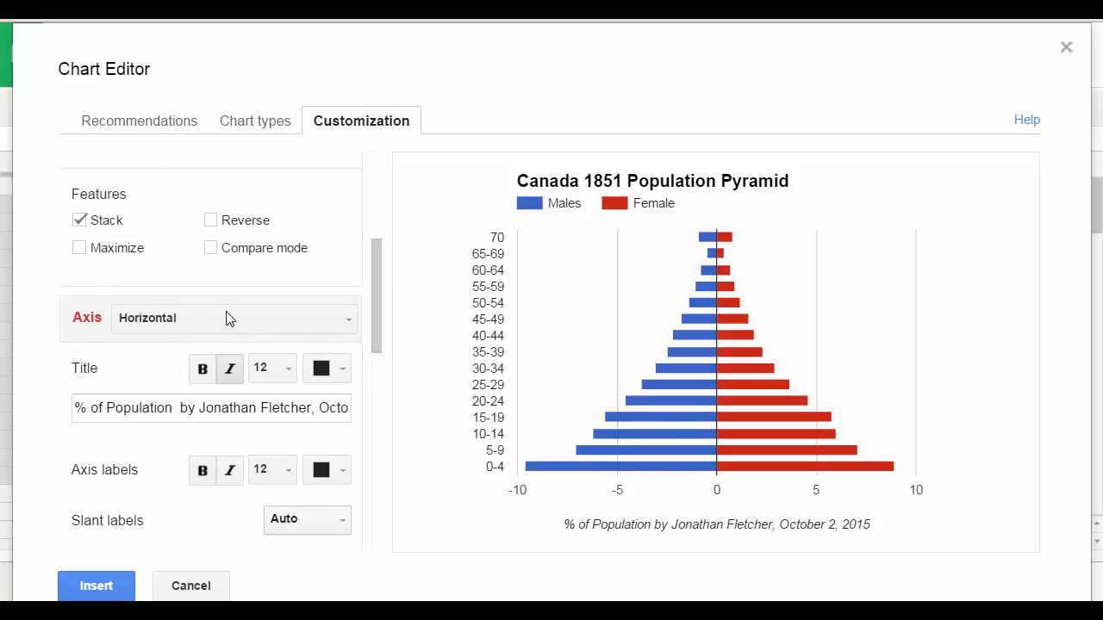
# Step: Title the left vertical axis 'Age Cohorts'
pyautogui.click(316, 318)
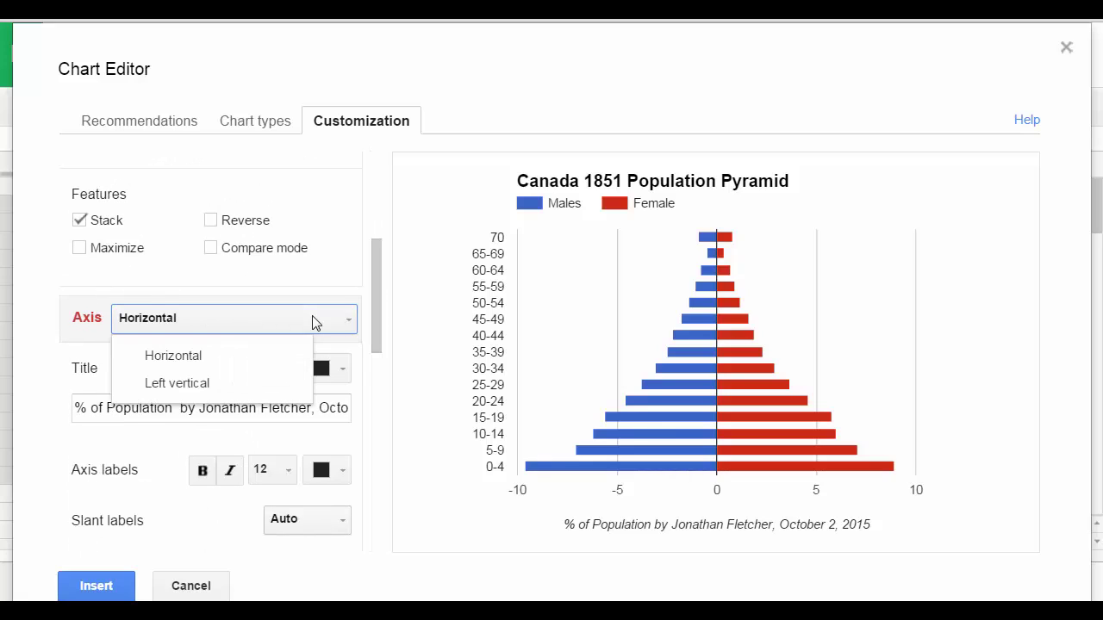
pyautogui.click(184, 381)
pyautogui.click(136, 408)
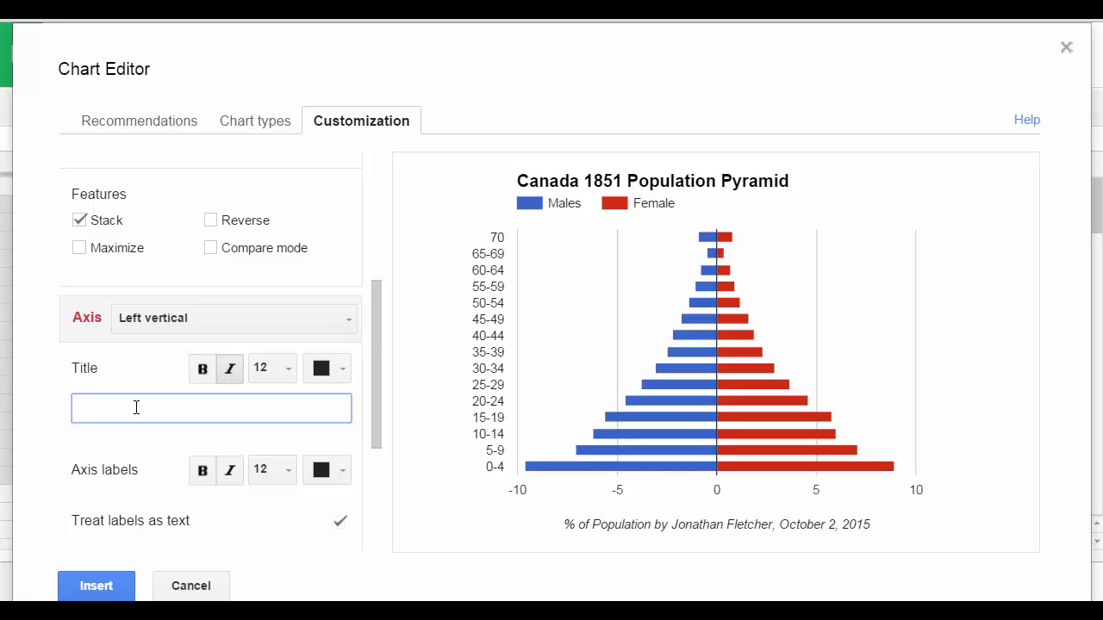
pyautogui.write('Age Cohorts')
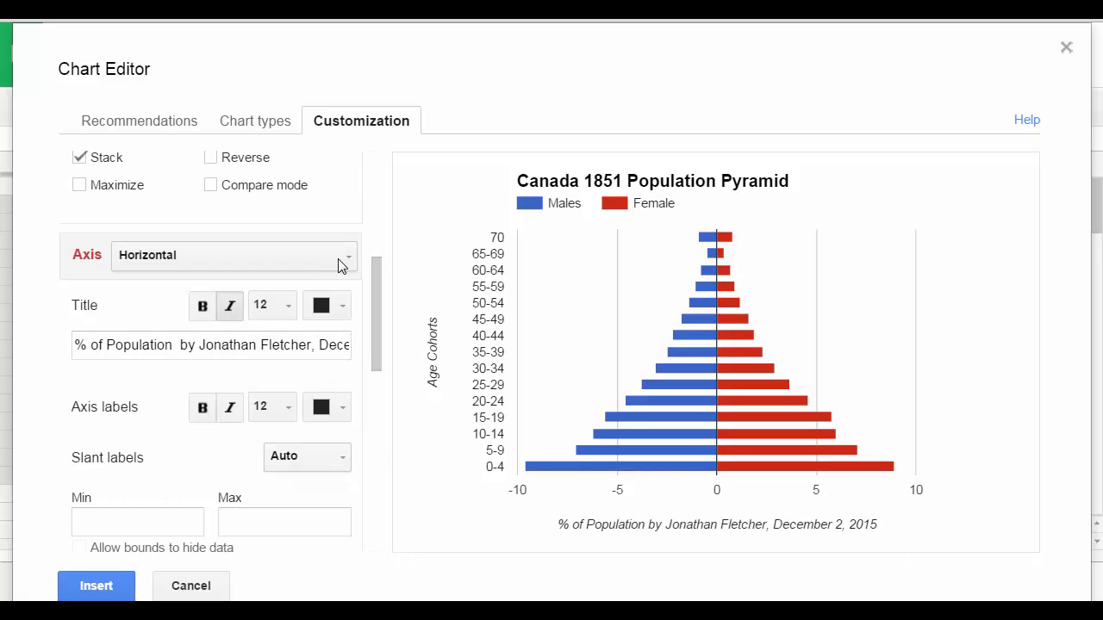
# Step: Return the axis settings to the horizontal axis to edit its minimum
pyautogui.click(340, 258)
pyautogui.click(240, 321)
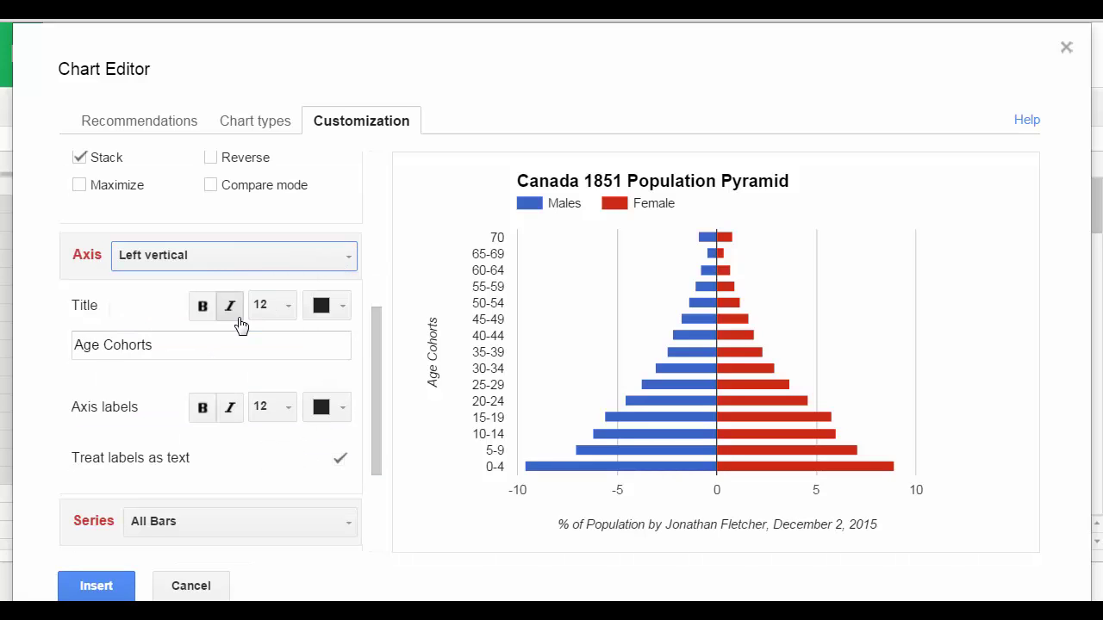
pyautogui.click(343, 262)
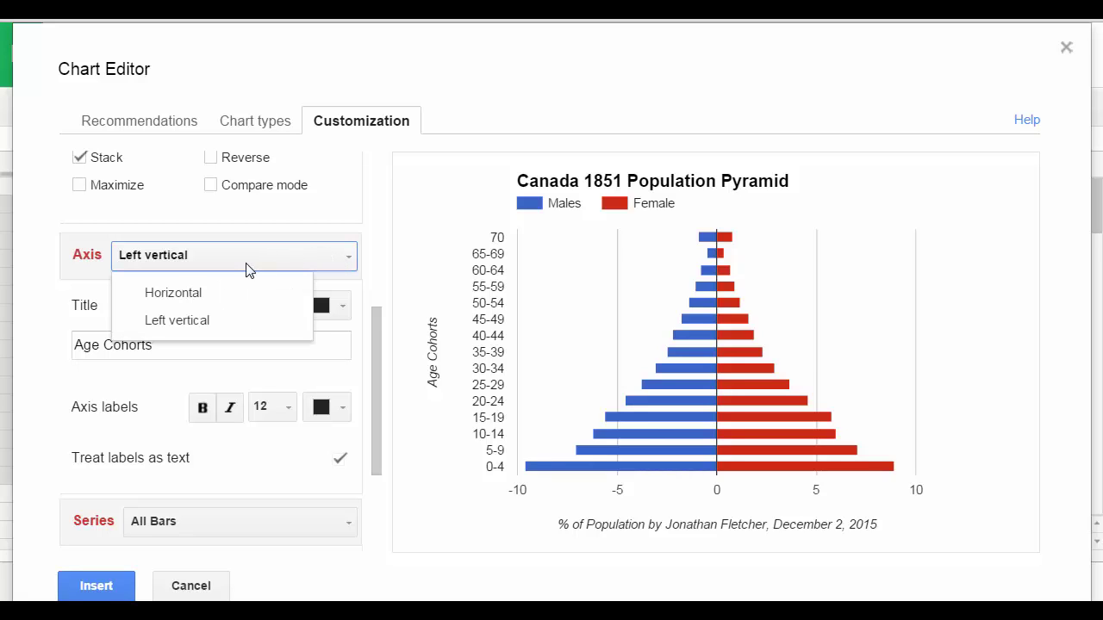
pyautogui.click(190, 293)
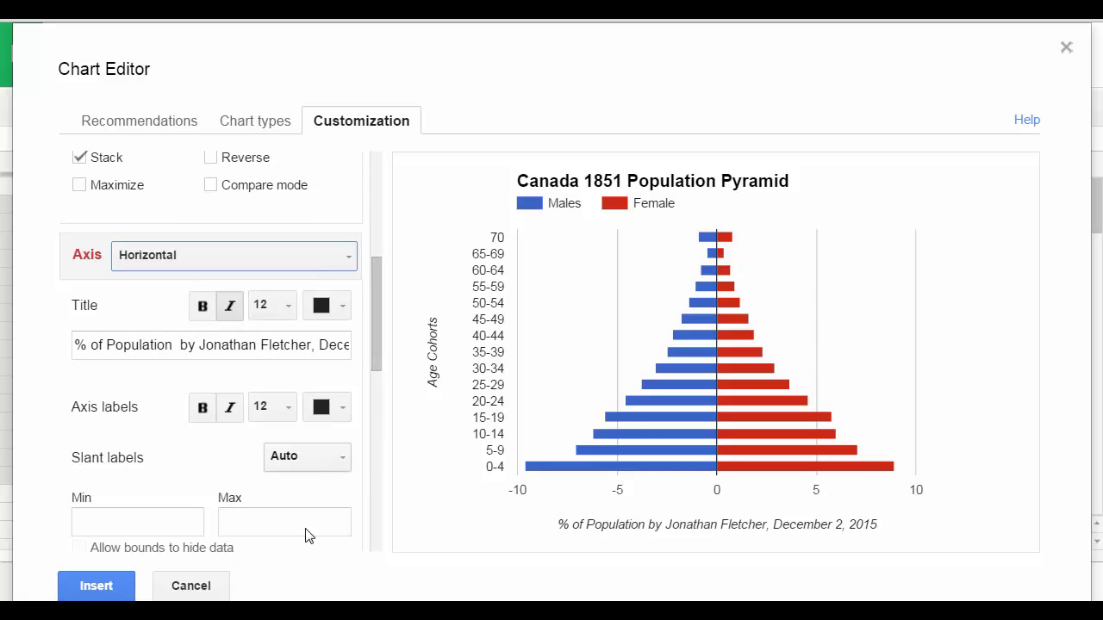
pyautogui.click(95, 523)
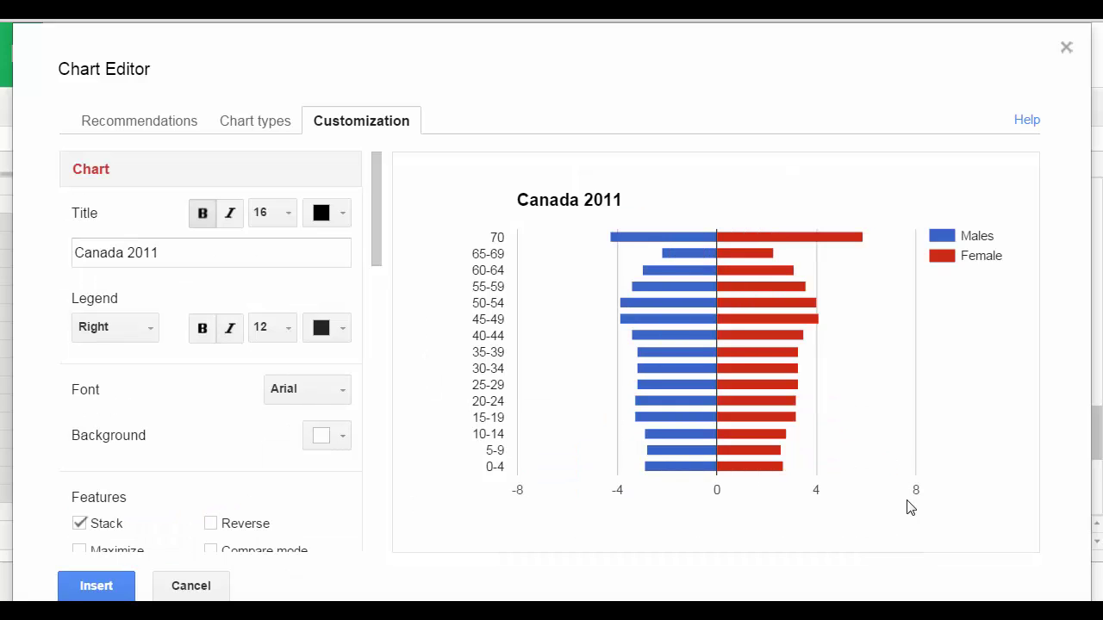
# Step: Set the horizontal axis minimum to -10 and maximum to 10
pyautogui.moveTo(702, 272)
pyautogui.moveTo(750, 434)
pyautogui.moveTo(371, 213); pyautogui.dragTo(371, 349)
pyautogui.click(173, 423)
pyautogui.write('-10')
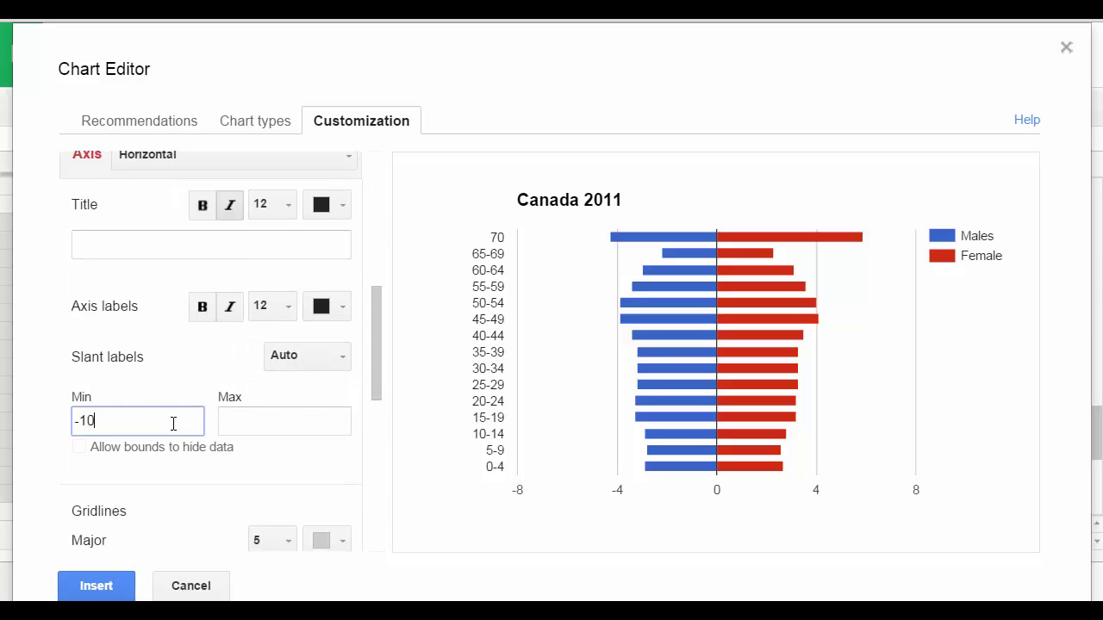
pyautogui.press('Tab')
pyautogui.write('10')
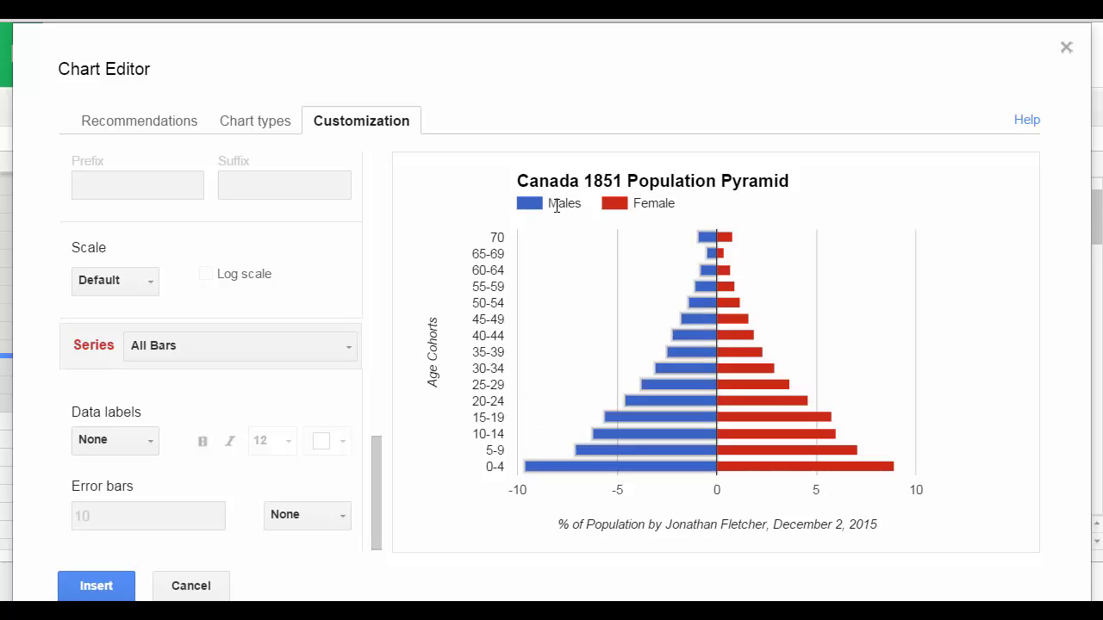
# Step: Insert the finished pyramid chart on the sheet and copy it with Copy chart
pyautogui.click(83, 589)
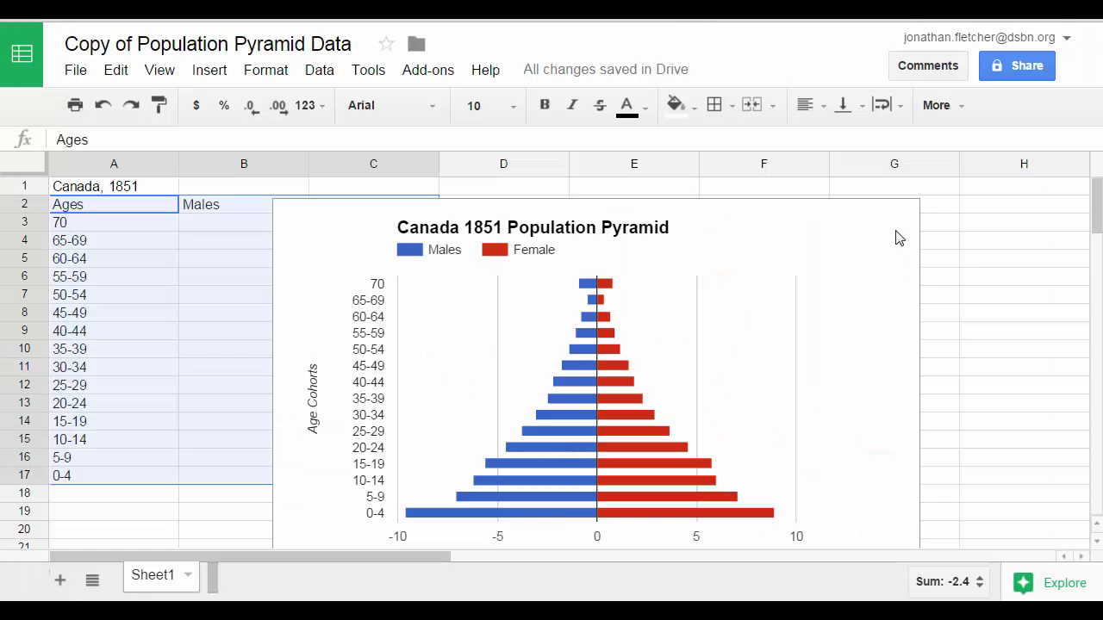
pyautogui.click(902, 213)
pyautogui.click(906, 211)
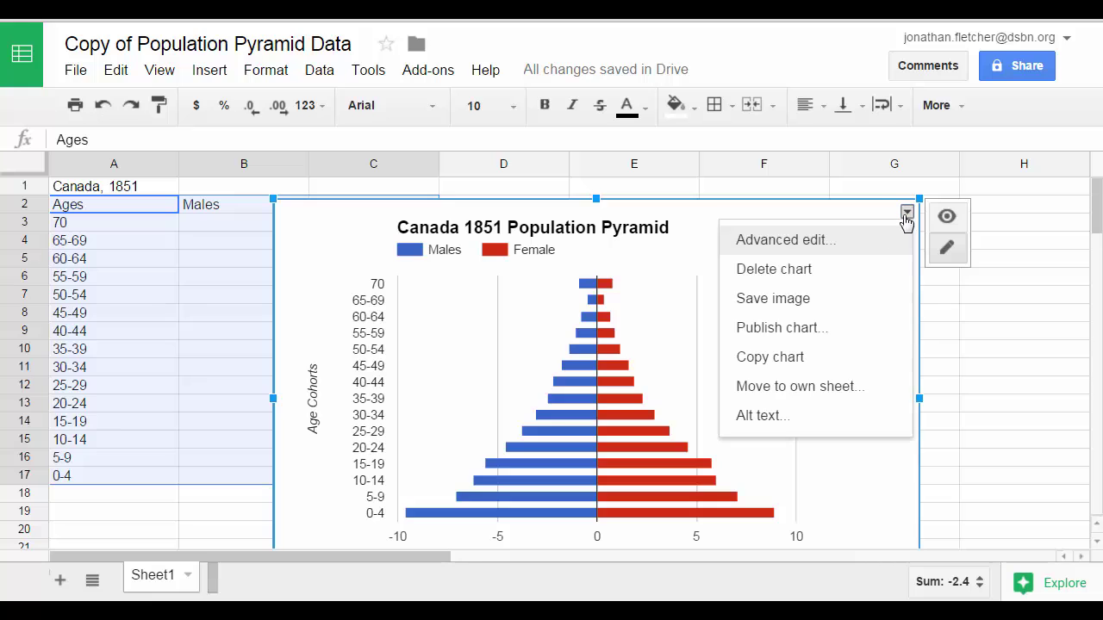
pyautogui.click(762, 360)
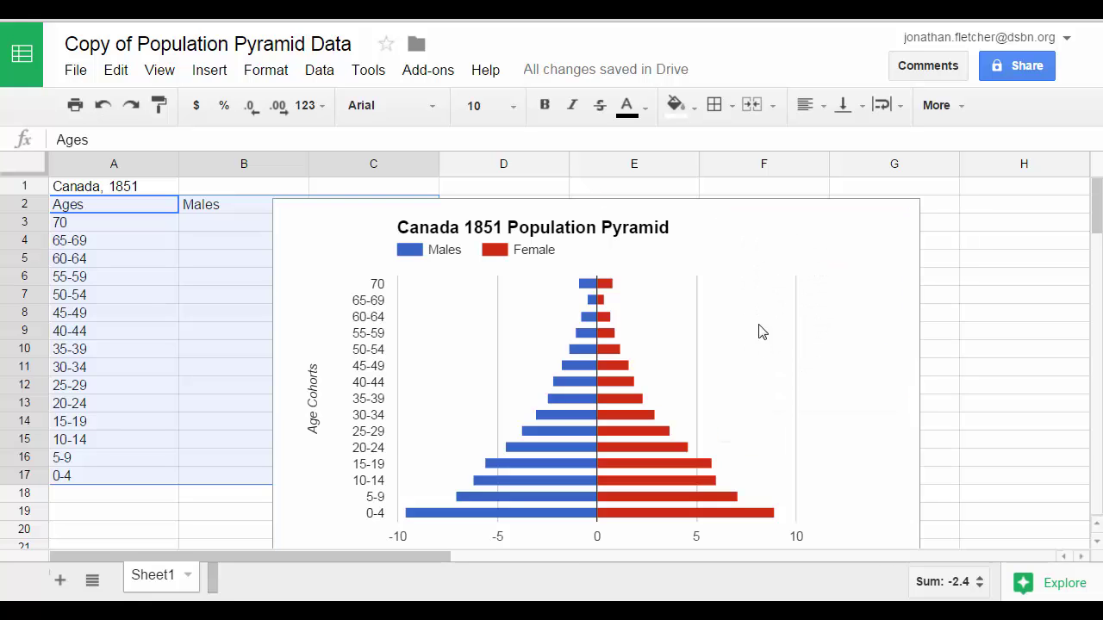
pyautogui.click(383, 25)
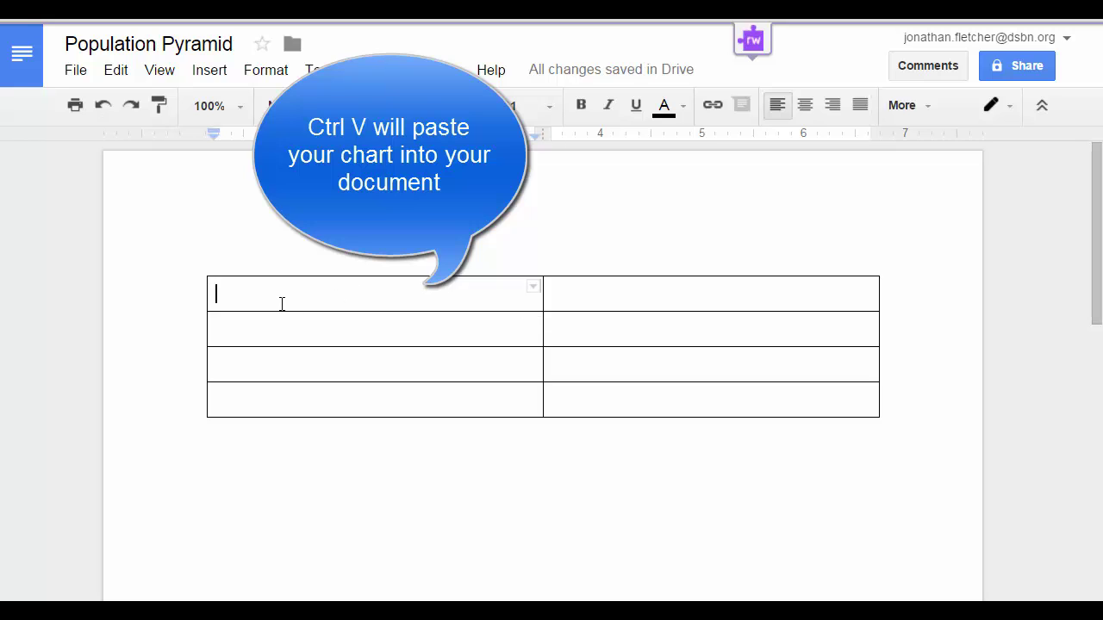
# Step: Paste the chart into the table's top-left cell and enlarge it slightly
pyautogui.hotkey('ctrl', 'v')
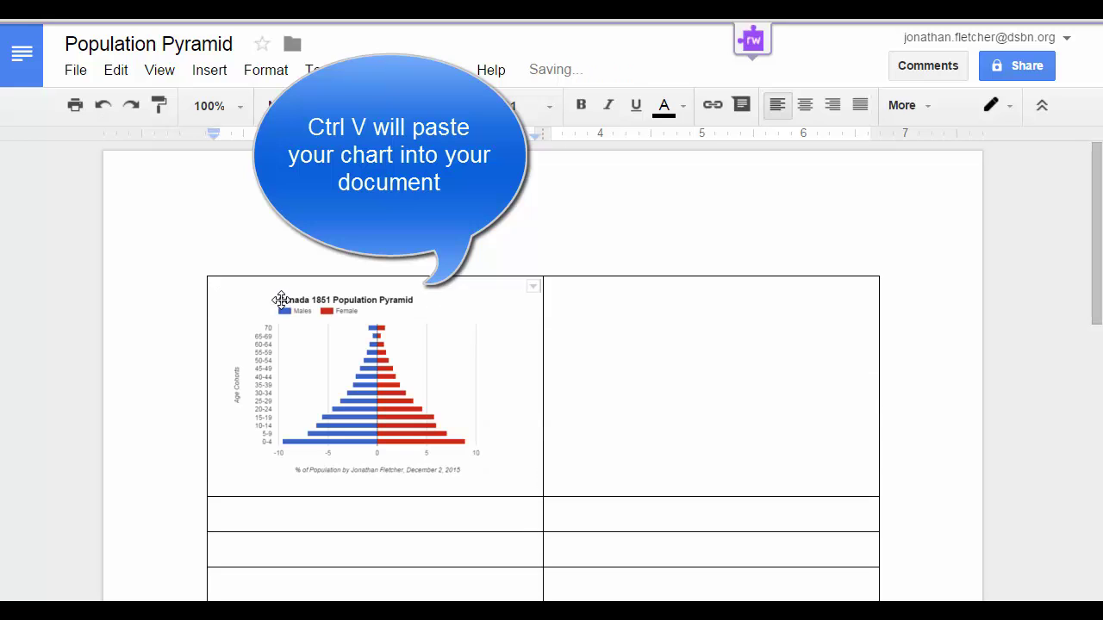
pyautogui.click(443, 385)
pyautogui.moveTo(535, 485); pyautogui.dragTo(551, 507)
pyautogui.click(631, 441)
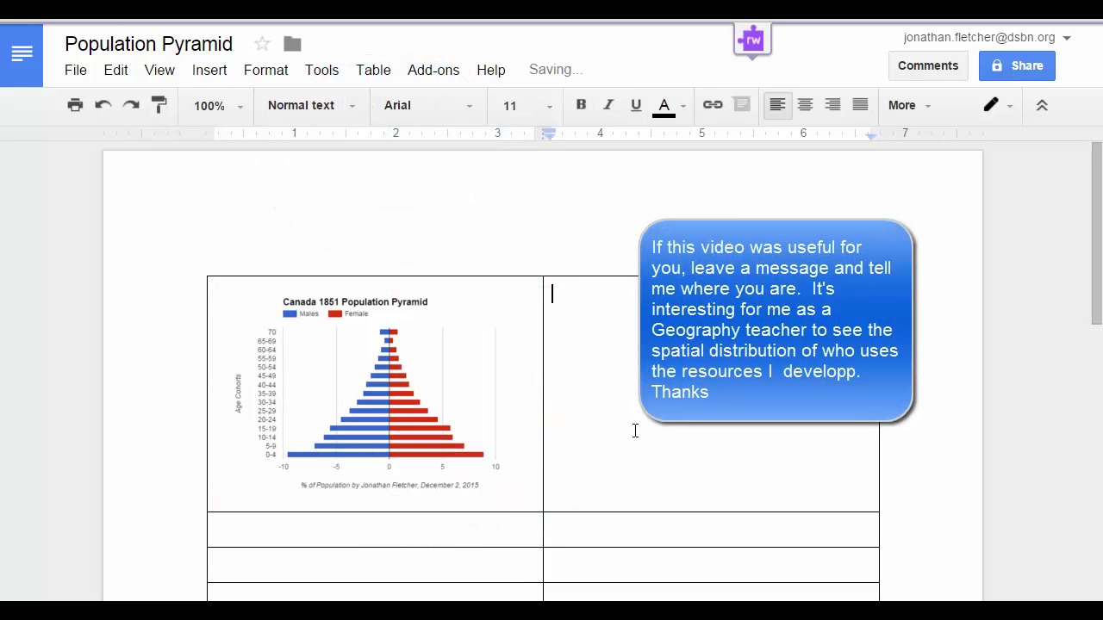